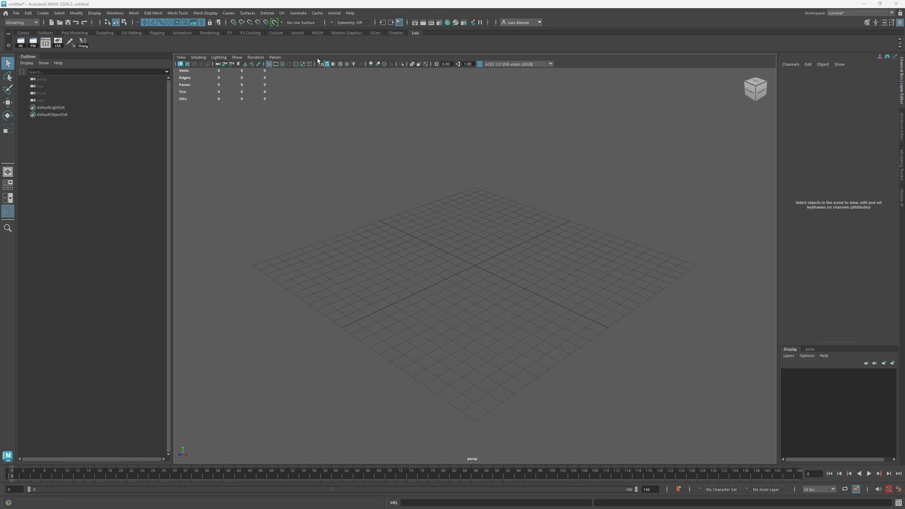
# Step: Create a polygon cube at the origin
pyautogui.click(42, 13)
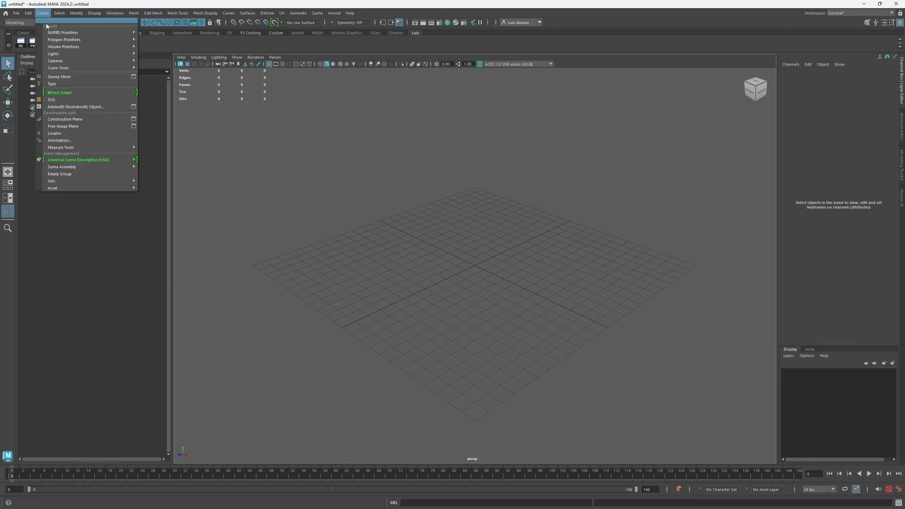
pyautogui.moveTo(68, 40)
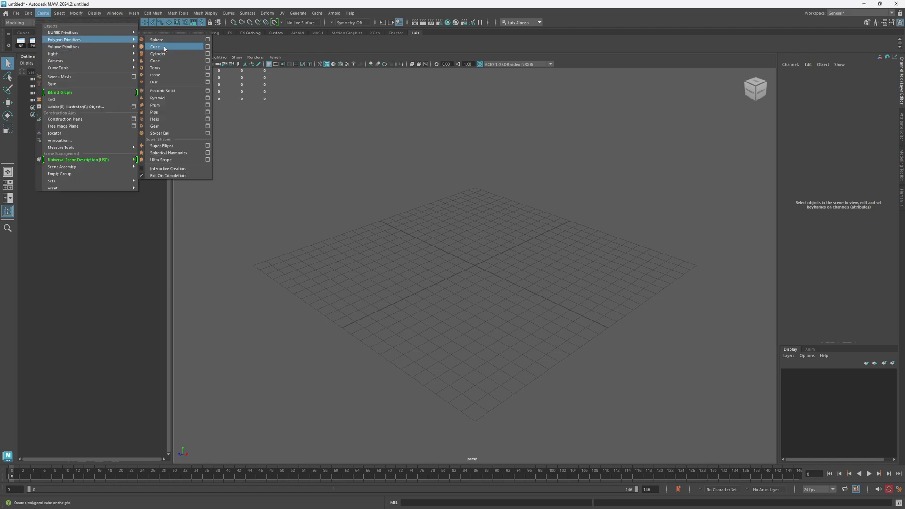
pyautogui.click(169, 47)
pyautogui.keyDown('alt'); pyautogui.moveTo(385, 257); pyautogui.dragTo(431, 269); pyautogui.keyUp('alt')
pyautogui.keyDown('alt'); pyautogui.moveTo(448, 246); pyautogui.dragTo(556, 267, button='right'); pyautogui.keyUp('alt')
pyautogui.keyDown('alt'); pyautogui.moveTo(613, 271); pyautogui.dragTo(567, 239, button='middle'); pyautogui.keyUp('alt')
pyautogui.keyDown('alt'); pyautogui.moveTo(568, 242); pyautogui.dragTo(454, 236, button='right'); pyautogui.keyUp('alt')
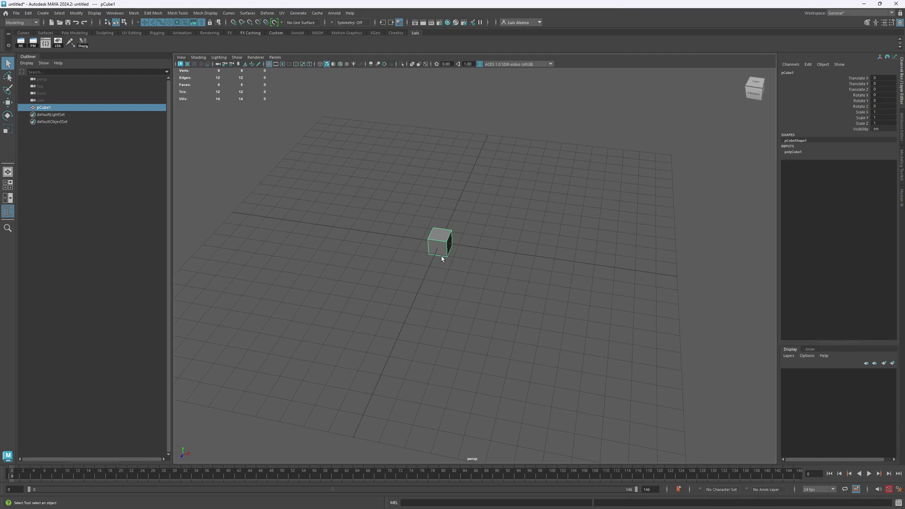
# Step: Stretch the cube along X to a scale of about 25.06 and expand its polyCube1 creation attributes
pyautogui.press('r')
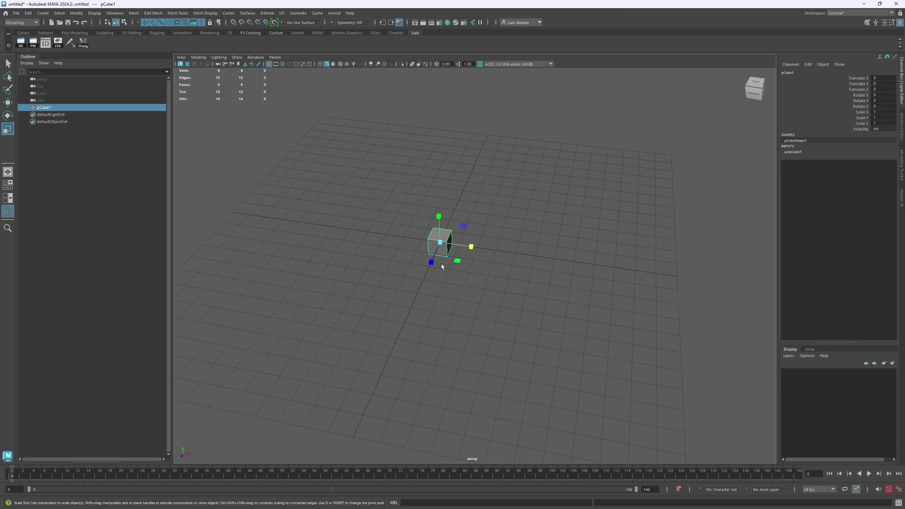
pyautogui.moveTo(471, 246); pyautogui.dragTo(806, 291)
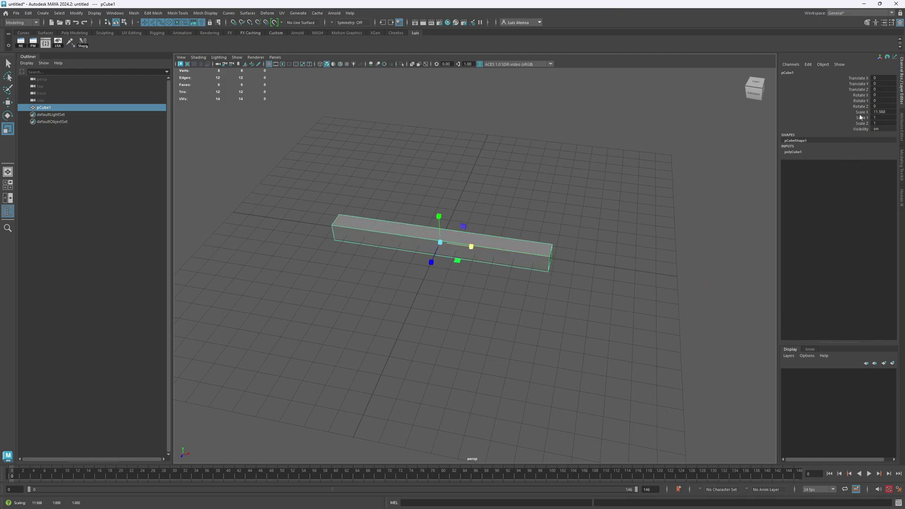
pyautogui.moveTo(473, 254); pyautogui.dragTo(549, 239)
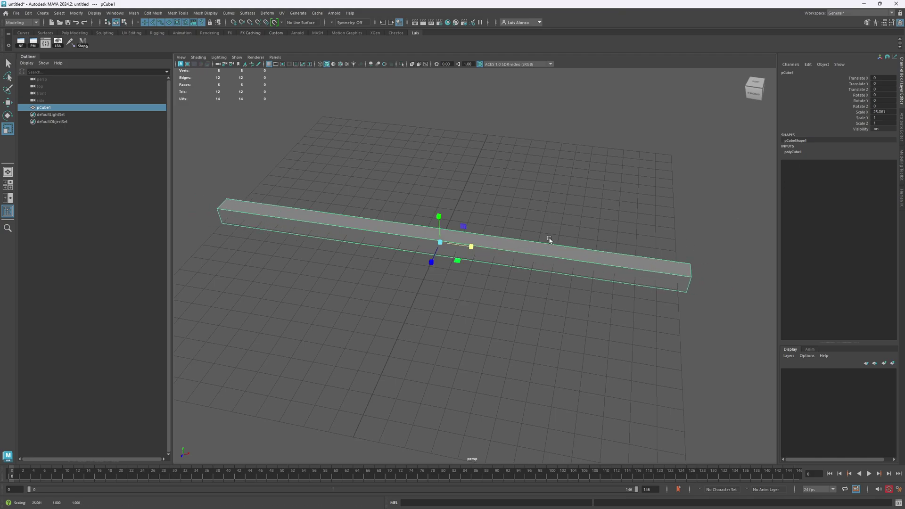
pyautogui.click(793, 151)
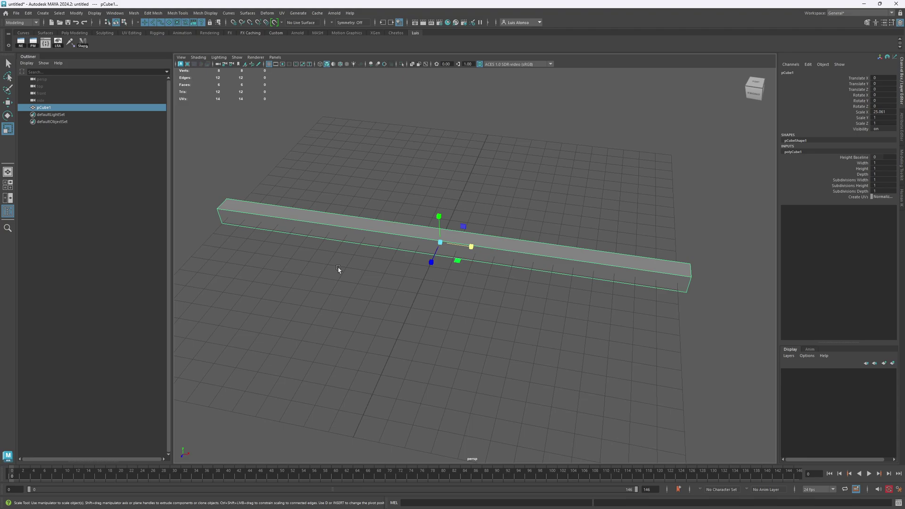
# Step: Show shape nodes in the Outliner and compare the attributes of pCube1 with those of pCubeShape1
pyautogui.click(26, 63)
pyautogui.click(35, 90)
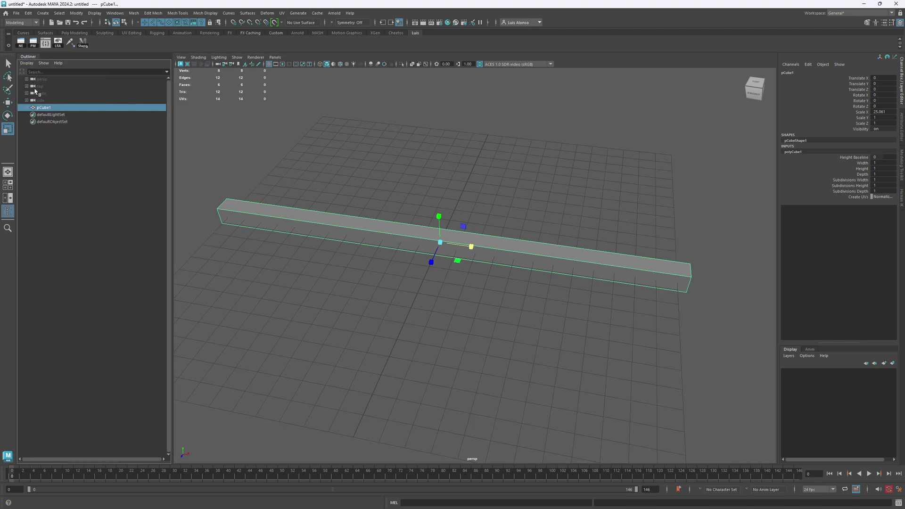
pyautogui.click(27, 108)
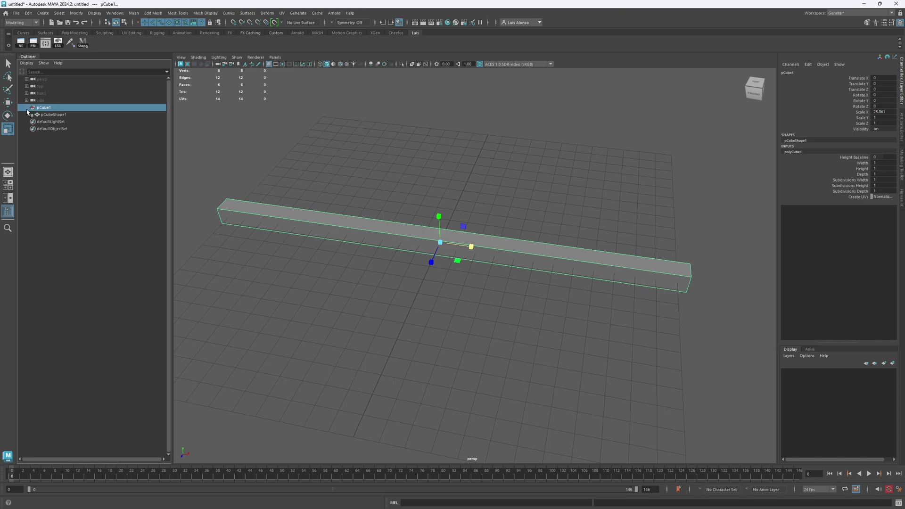
pyautogui.click(53, 115)
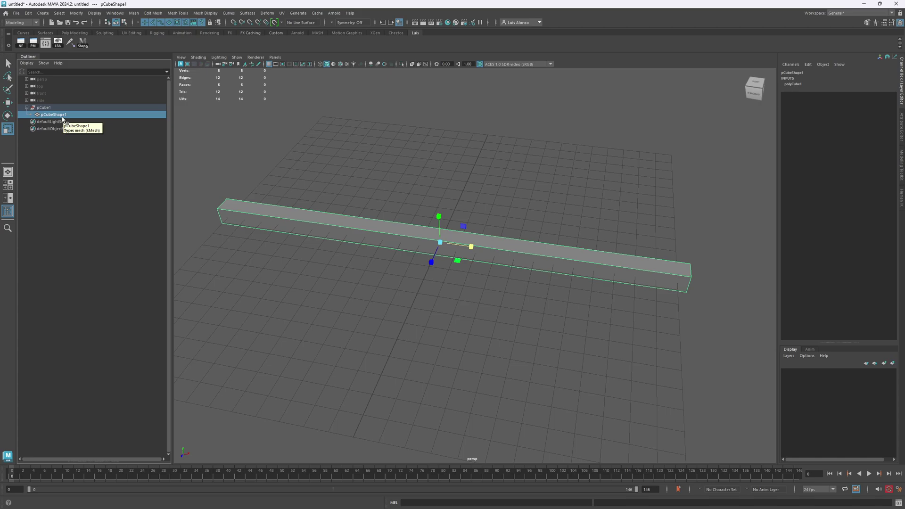
pyautogui.click(41, 108)
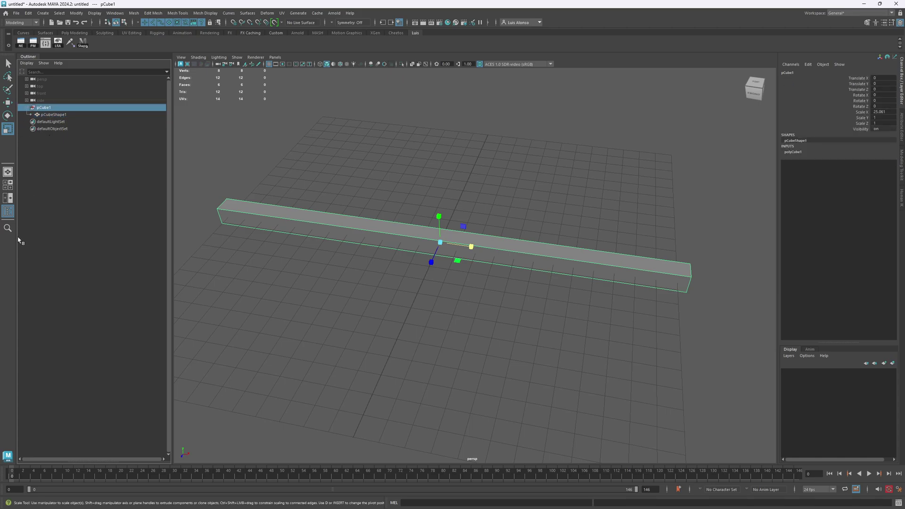
pyautogui.click(57, 115)
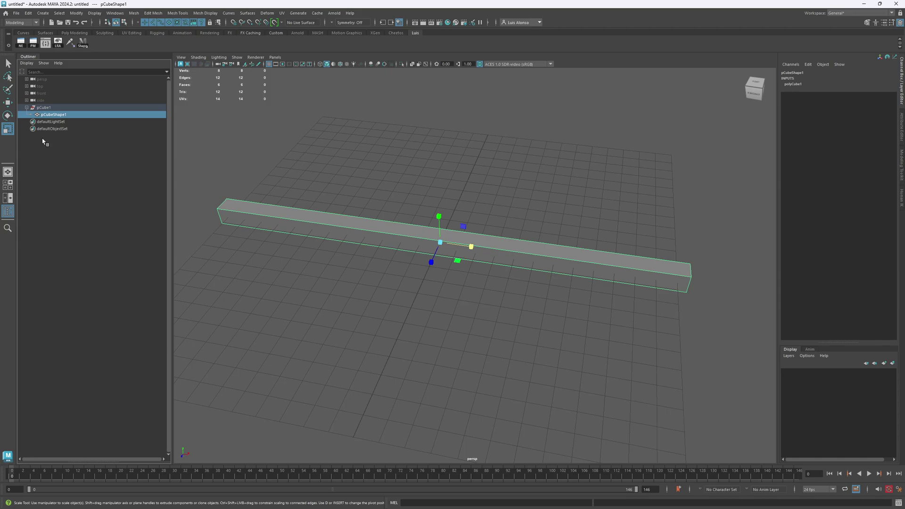
# Step: Hide shape nodes in the Outliner and return to the custom shelf
pyautogui.click(45, 33)
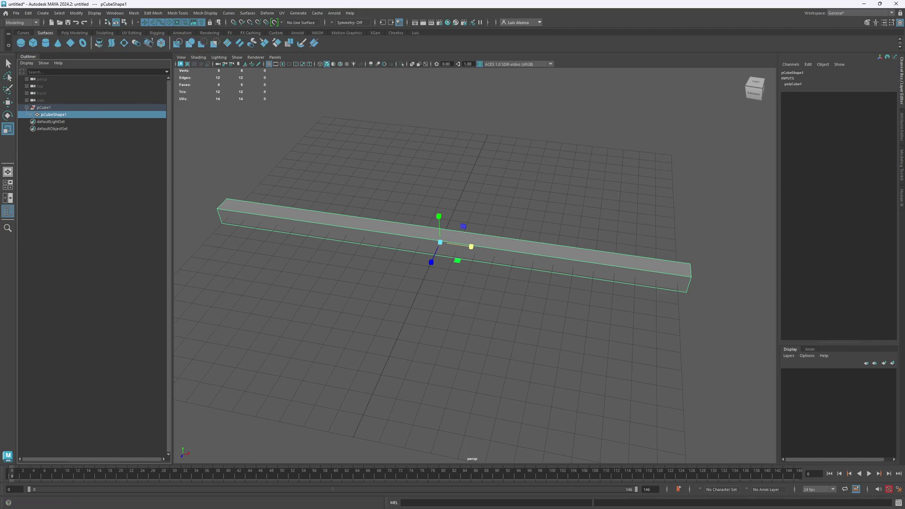
pyautogui.click(26, 63)
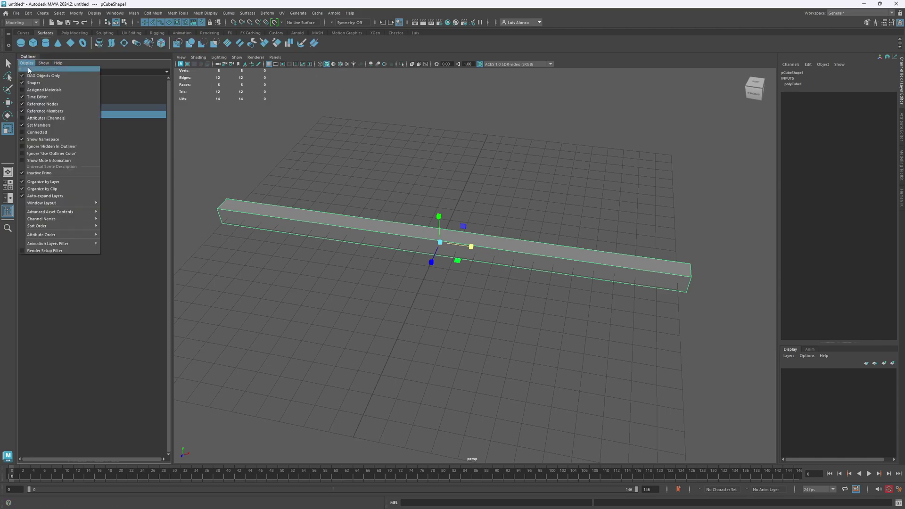
pyautogui.click(32, 84)
pyautogui.click(415, 33)
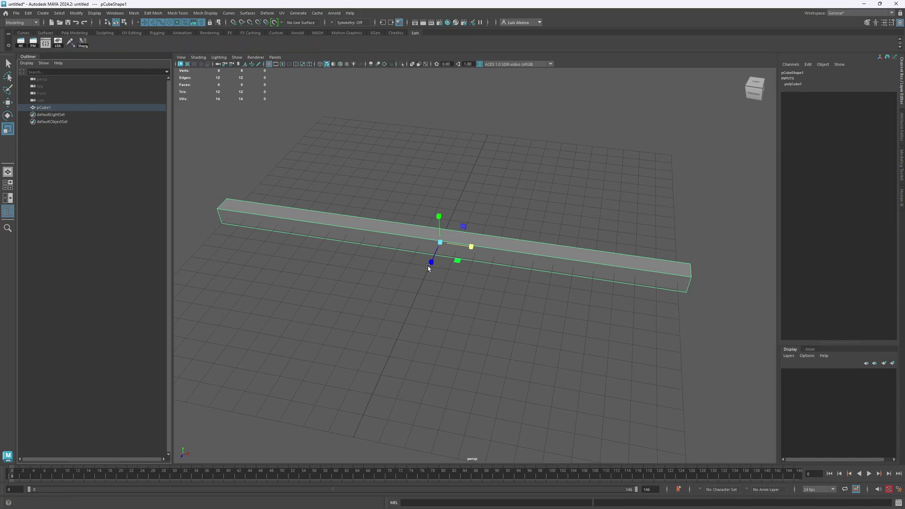
# Step: Shape the bar into a thin slab by scaling it to about 4.43 in Z and 0.22 in Y
pyautogui.moveTo(431, 265); pyautogui.dragTo(373, 358)
pyautogui.moveTo(440, 212); pyautogui.dragTo(438, 239)
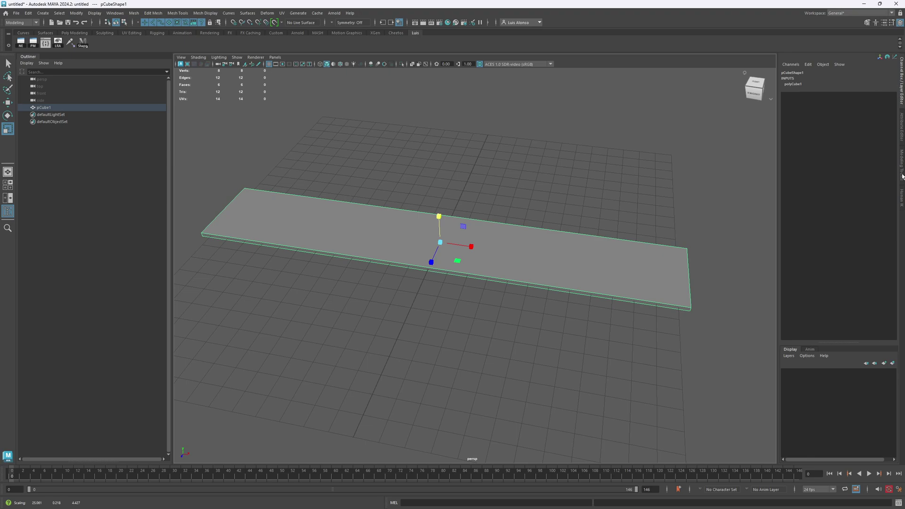
# Step: Deselect the slab's shape node and select the pCube1 transform to show its channel values
pyautogui.click(901, 138)
pyautogui.click(901, 91)
pyautogui.click(796, 74)
pyautogui.click(791, 64)
pyautogui.click(791, 64)
pyautogui.click(792, 84)
pyautogui.doubleClick(793, 73)
pyautogui.click(603, 200)
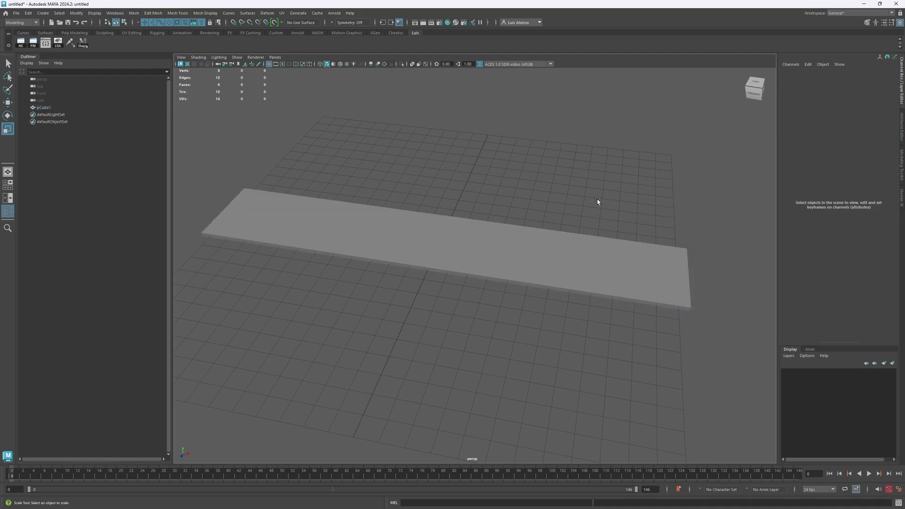
pyautogui.click(575, 300)
pyautogui.click(147, 216)
pyautogui.click(47, 108)
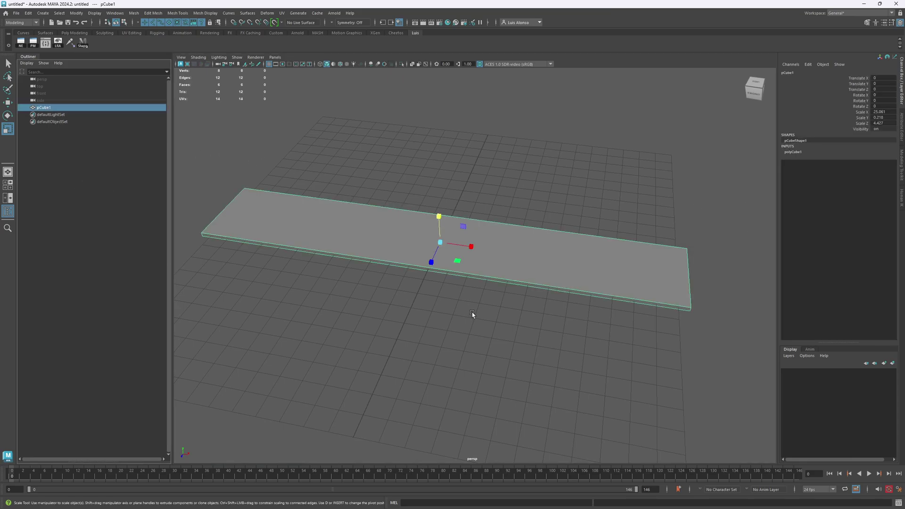
# Step: Duplicate the slab upward along Y seven times to build a stack of eight spaced slabs
pyautogui.keyDown('alt'); pyautogui.moveTo(477, 314); pyautogui.dragTo(364, 231); pyautogui.keyUp('alt')
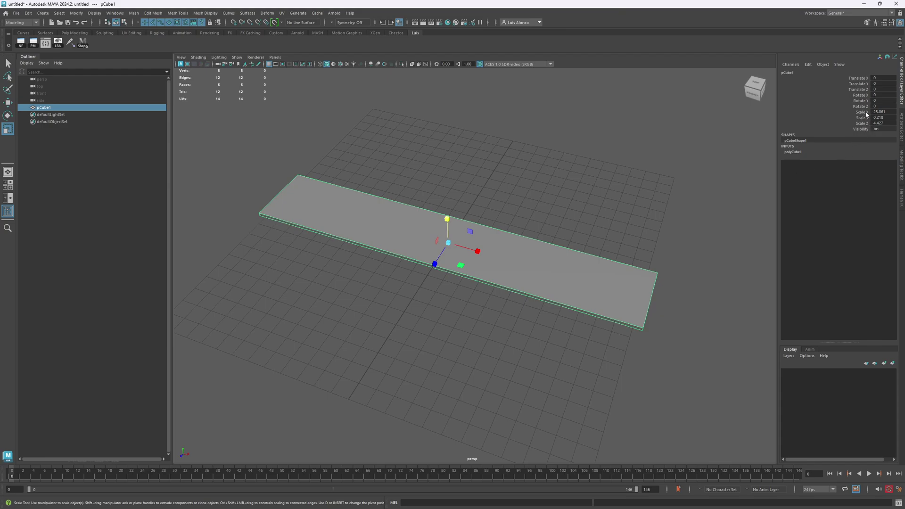
pyautogui.keyDown('alt'); pyautogui.moveTo(414, 291); pyautogui.dragTo(385, 297); pyautogui.keyUp('alt')
pyautogui.press('w')
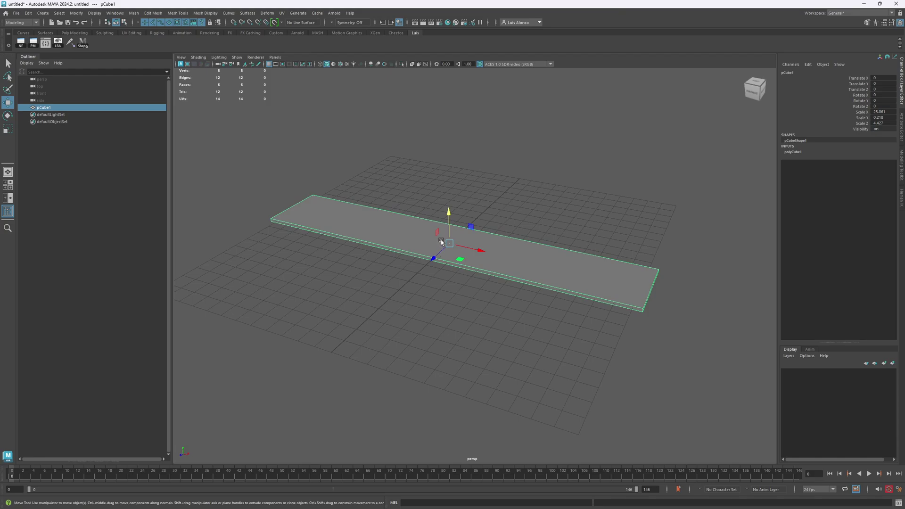
pyautogui.keyDown('shift'); pyautogui.moveTo(450, 224); pyautogui.dragTo(448, 147); pyautogui.keyUp('shift')
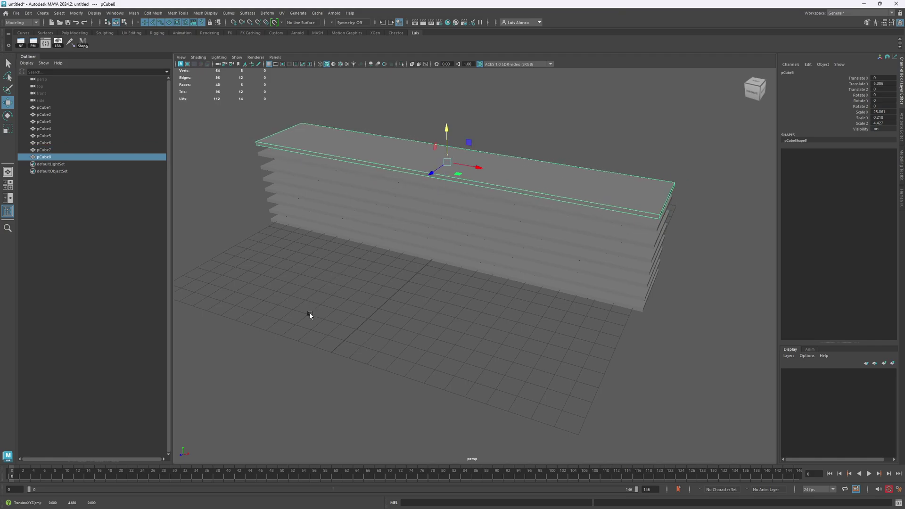
# Step: Parent pCube8 under pCube7, and pCube7 under pCube6, in the Outliner
pyautogui.keyDown('alt'); pyautogui.moveTo(325, 297); pyautogui.dragTo(340, 274); pyautogui.keyUp('alt')
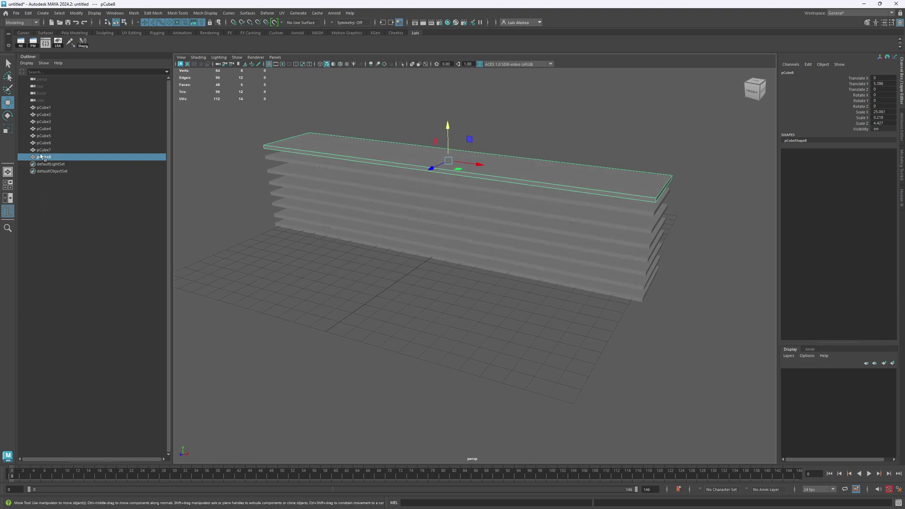
pyautogui.click(38, 230)
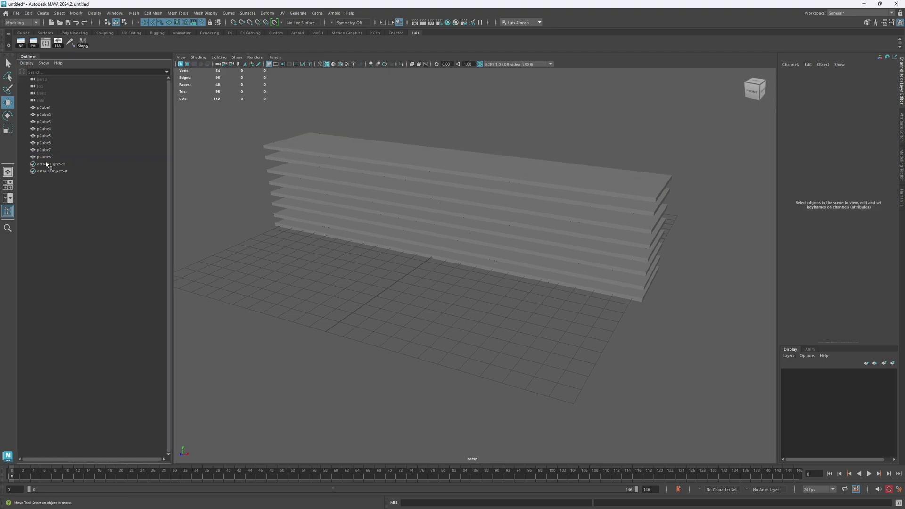
pyautogui.click(45, 164)
pyautogui.click(47, 157)
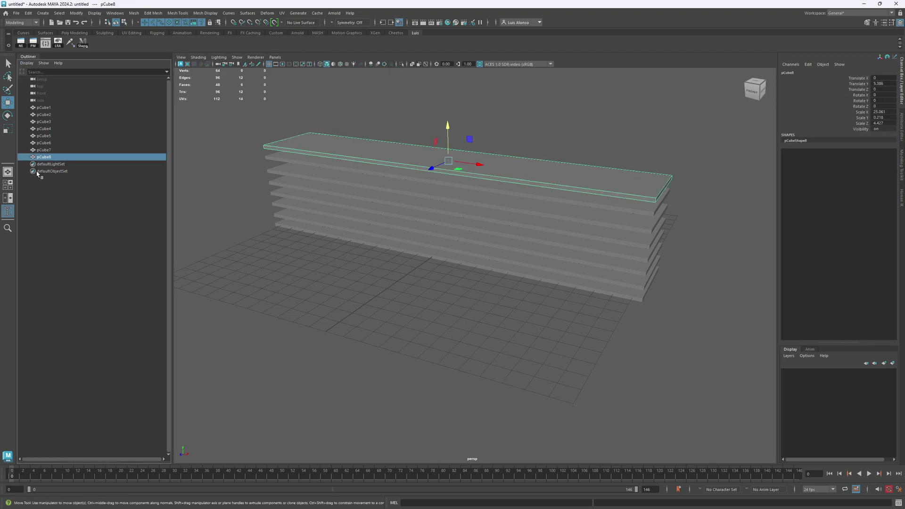
pyautogui.moveTo(42, 159); pyautogui.dragTo(44, 144)
pyautogui.click(45, 150)
pyautogui.click(26, 142)
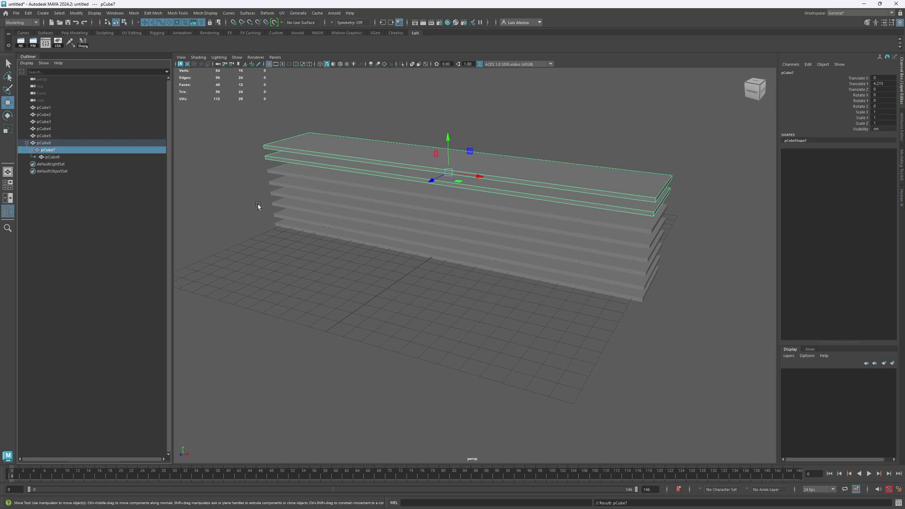
# Step: Select pCube8, pCube7 and pCube6 one after another in the viewport to check which slabs each parent includes
pyautogui.click(257, 182)
pyautogui.click(289, 143)
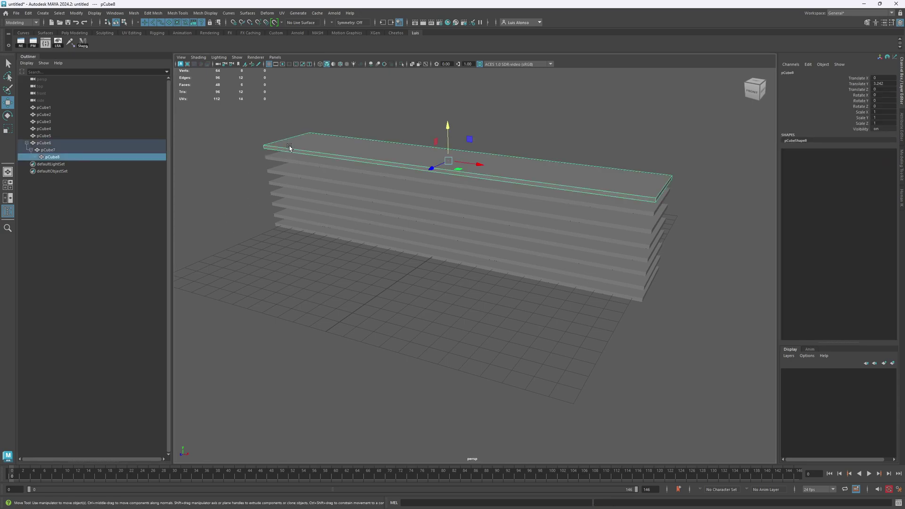
pyautogui.click(273, 160)
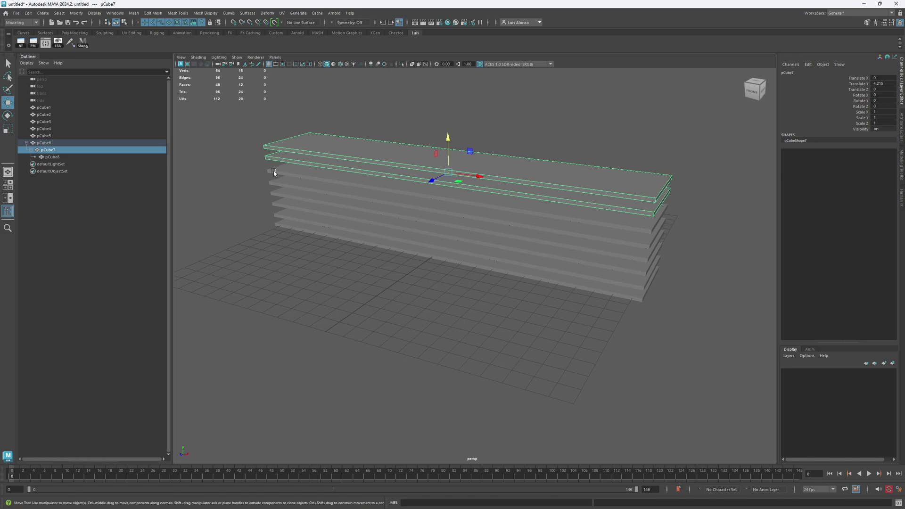
pyautogui.click(274, 173)
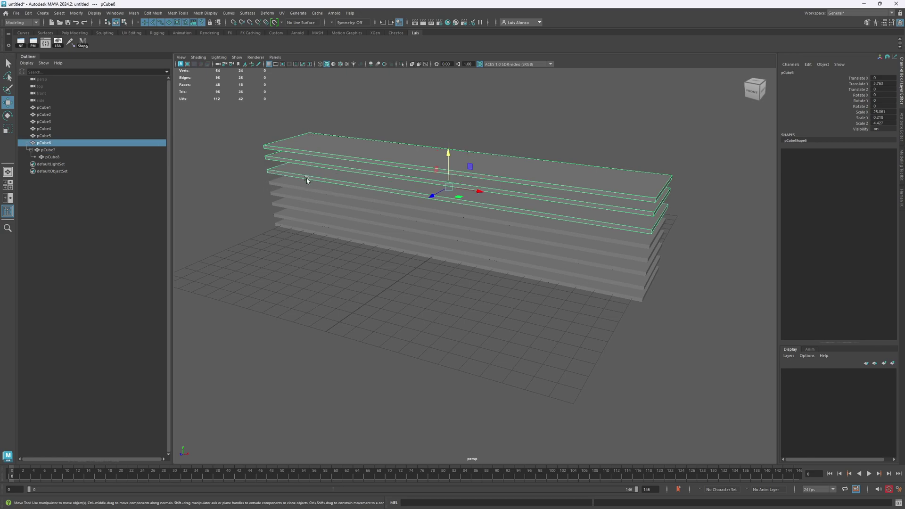
# Step: Continue the parenting chain from pCube6 down through pCube5, pCube4, pCube3 and pCube2 to the root pCube1
pyautogui.click(54, 201)
pyautogui.click(44, 143)
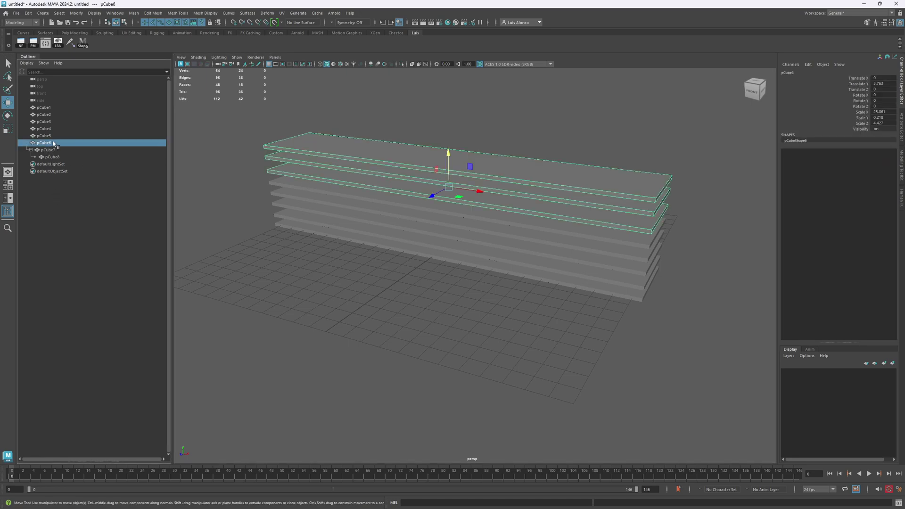
pyautogui.moveTo(44, 143); pyautogui.dragTo(44, 107, button='middle')
pyautogui.click(46, 130)
pyautogui.click(45, 122)
pyautogui.click(47, 115)
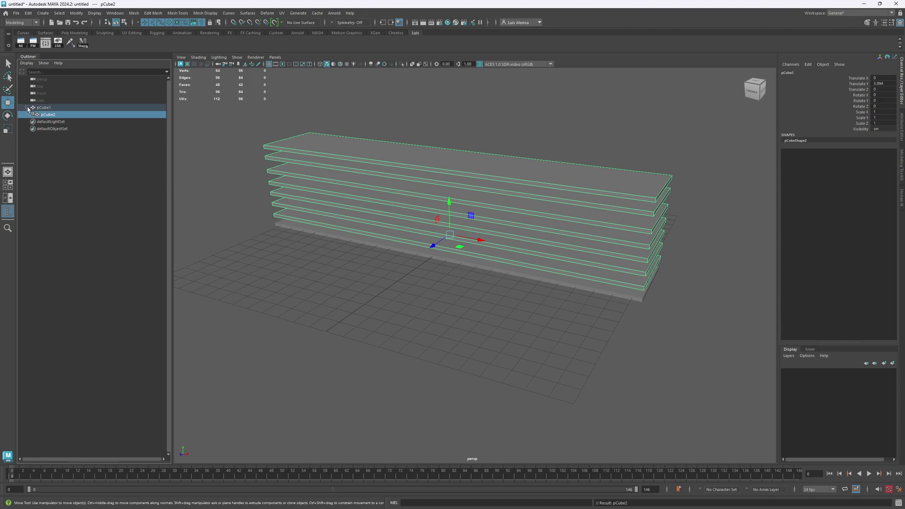
# Step: Expand the whole pCube1 hierarchy and check the selection of its lowest child pCube8 and of the root pCube1
pyautogui.click(27, 108)
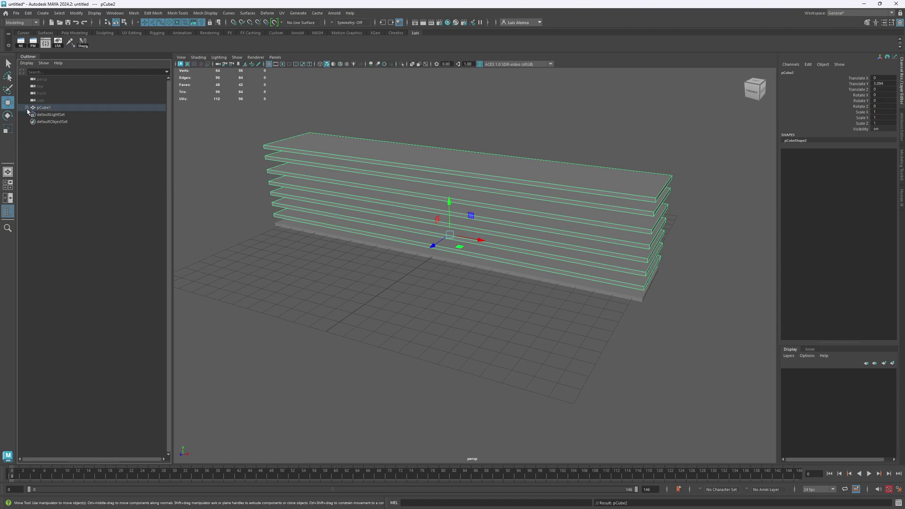
pyautogui.keyDown('shift'); pyautogui.click(27, 108); pyautogui.keyUp('shift')
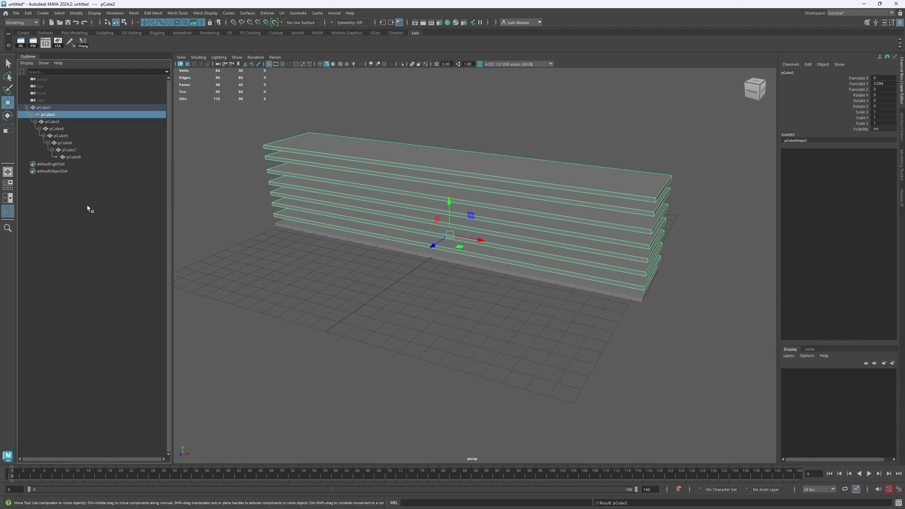
pyautogui.click(328, 193)
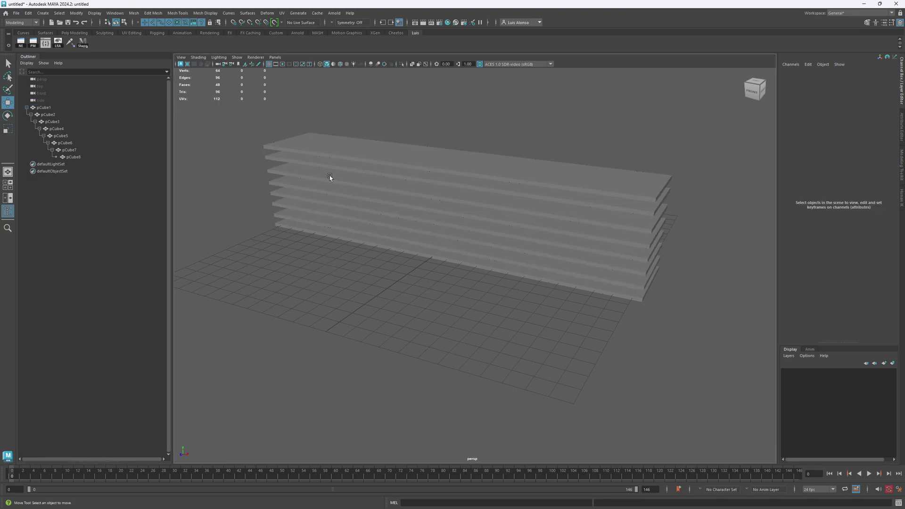
pyautogui.click(352, 147)
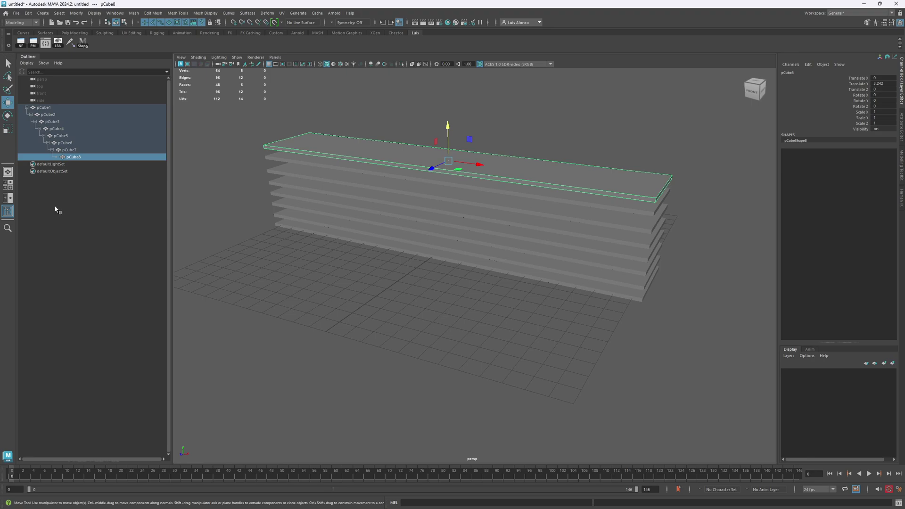
pyautogui.click(45, 110)
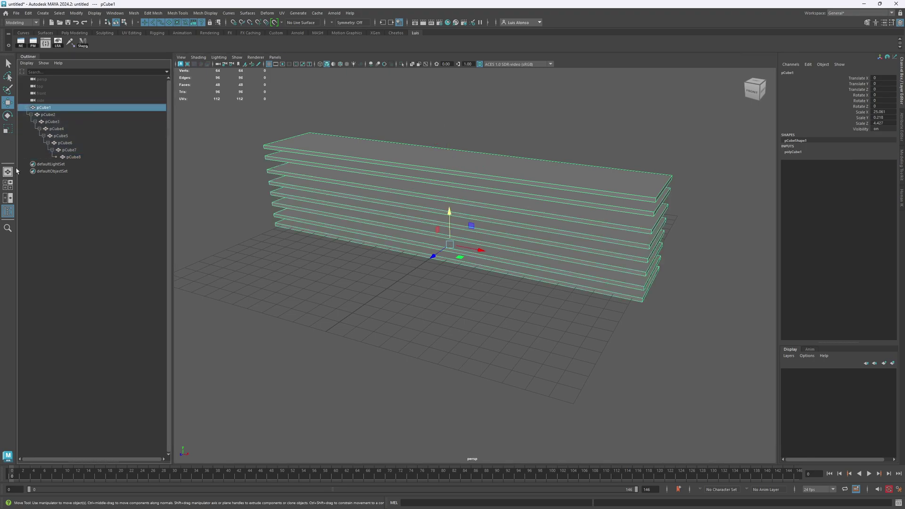
# Step: Rotate the root pCube1 freely to test the whole hierarchy, and undo the rotation
pyautogui.press('e')
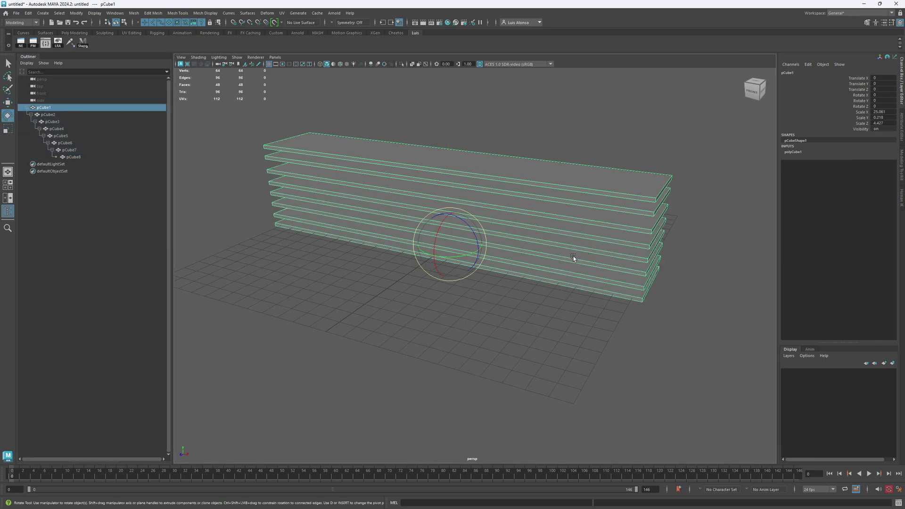
pyautogui.moveTo(450, 234); pyautogui.dragTo(460, 255)
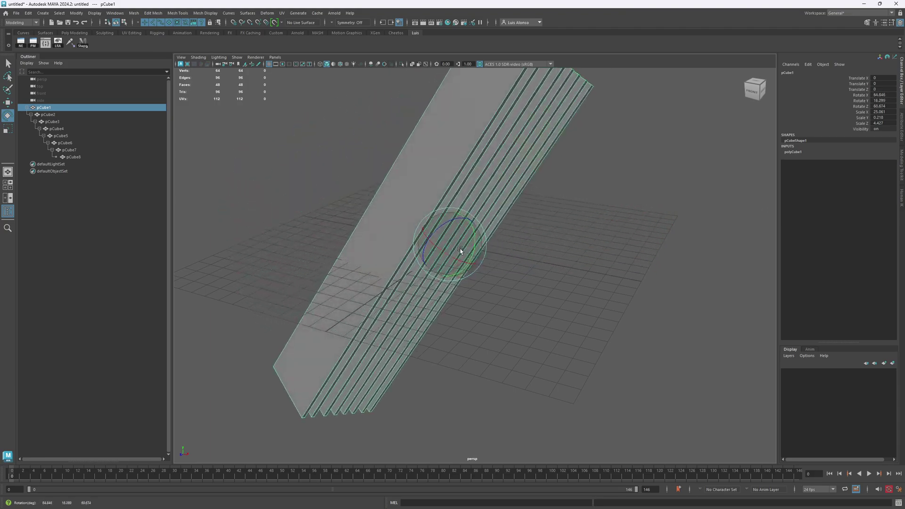
pyautogui.hotkey('ctrl', 'z')
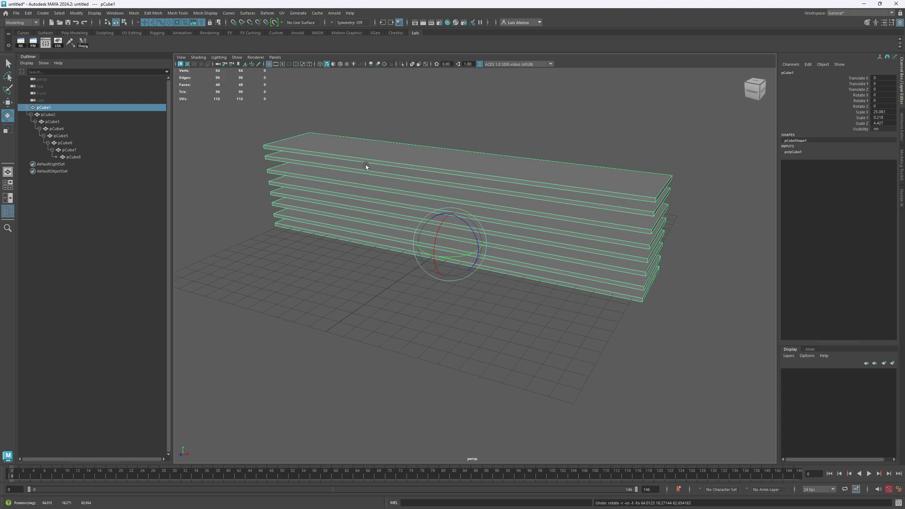
# Step: Rotate pCube5 with its children freely by about 2.4° X, -3.9° Y and 0.5° Z, inspect the slabs' distortion and clear the selection
pyautogui.click(354, 197)
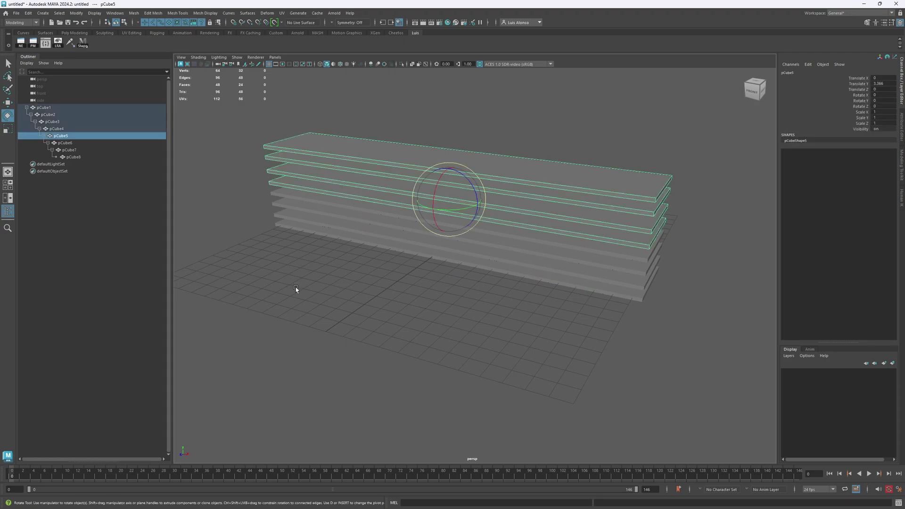
pyautogui.moveTo(448, 196); pyautogui.dragTo(507, 200)
pyautogui.keyDown('alt'); pyautogui.moveTo(488, 244); pyautogui.dragTo(439, 254); pyautogui.keyUp('alt')
pyautogui.keyDown('alt'); pyautogui.moveTo(482, 327); pyautogui.dragTo(426, 326); pyautogui.keyUp('alt')
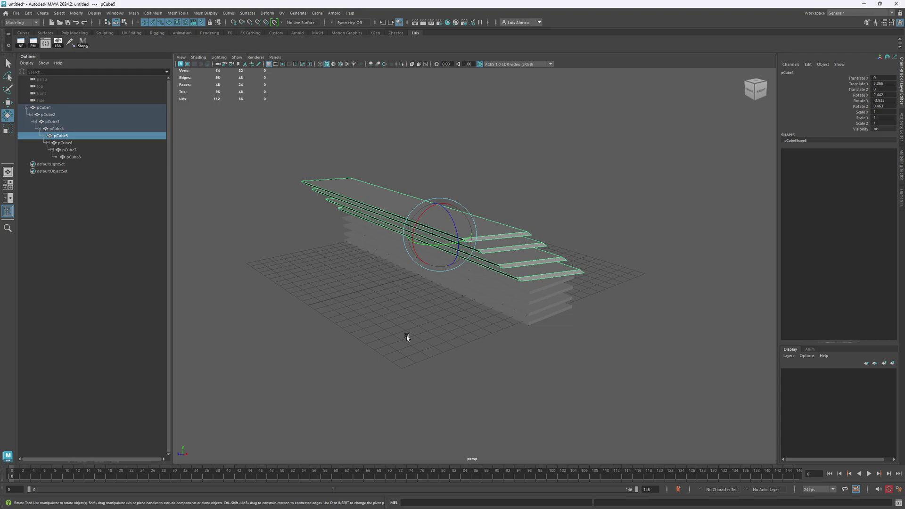
pyautogui.moveTo(504, 182)
pyautogui.keyDown('alt'); pyautogui.mouseDown()
pyautogui.moveTo(487, 168)
pyautogui.moveTo(476, 176)
pyautogui.moveTo(501, 176)
pyautogui.mouseUp(); pyautogui.keyUp('alt')
pyautogui.click(531, 193)
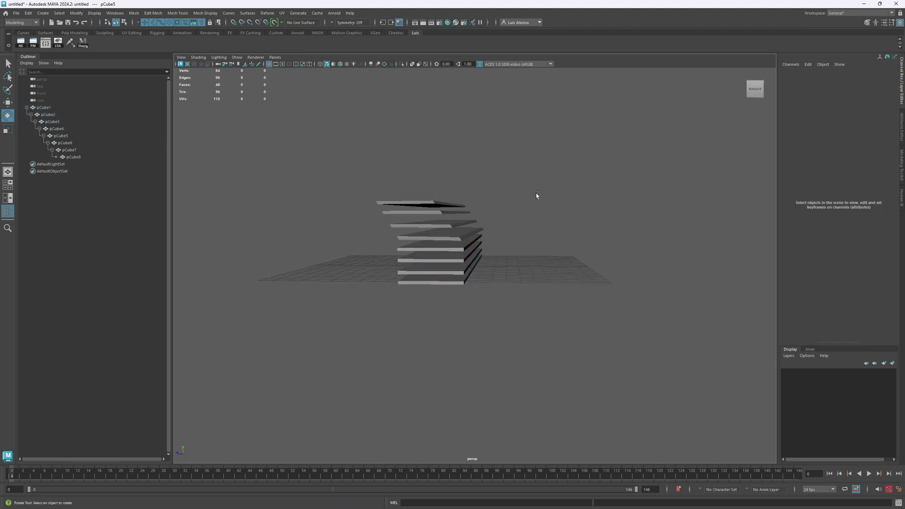
# Step: Rotate an upper slab of the stack freely, clear the selection and pick another upper slab
pyautogui.click(463, 234)
pyautogui.moveTo(465, 217); pyautogui.dragTo(393, 280)
pyautogui.click(574, 208)
pyautogui.click(446, 211)
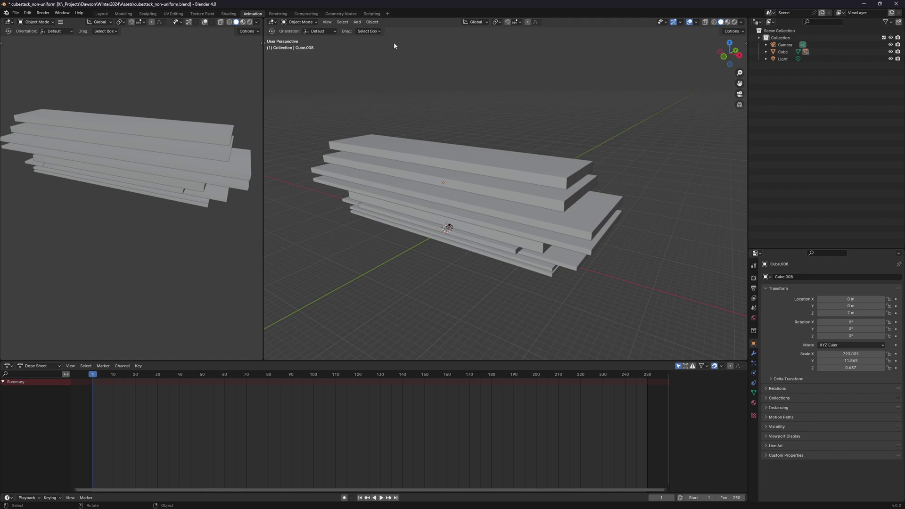
# Step: In Blender's non-uniform cube stack, trackball-rotate the third slab from the top to about 54° X, 0.6° Y and 0.3° Z
pyautogui.click(387, 187)
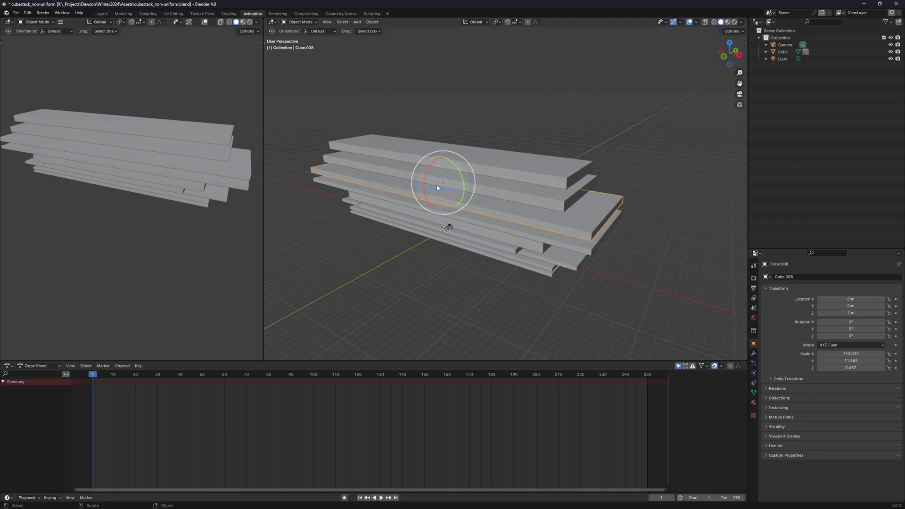
pyautogui.moveTo(432, 179)
pyautogui.mouseDown()
pyautogui.moveTo(430, 202)
pyautogui.moveTo(380, 228)
pyautogui.moveTo(476, 185)
pyautogui.moveTo(434, 145)
pyautogui.moveTo(448, 217)
pyautogui.moveTo(448, 205)
pyautogui.moveTo(430, 191)
pyautogui.moveTo(438, 193)
pyautogui.mouseUp()
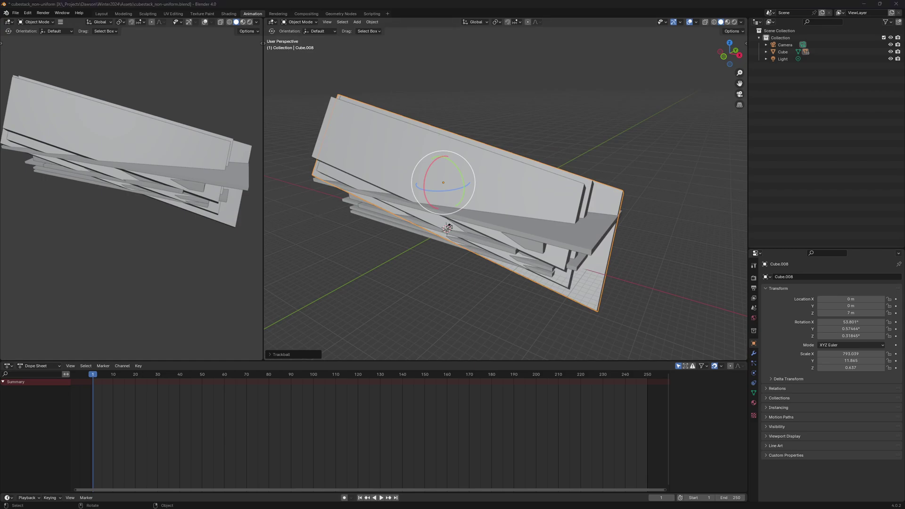
# Step: Switch to the web browser and read the Softimage final release announcement, its FAQs and the section on moving to 3ds Max or Maya
pyautogui.moveTo(0, 8); pyautogui.dragTo(286, 36)
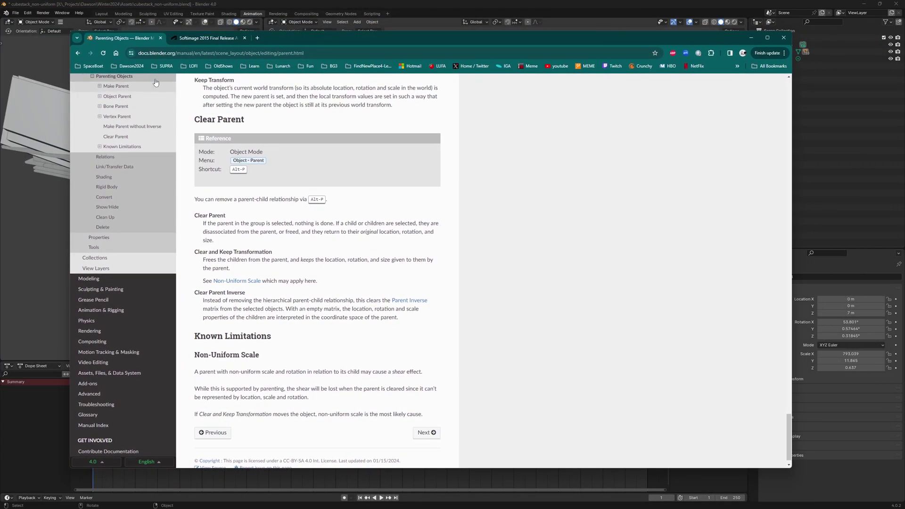
pyautogui.click(203, 38)
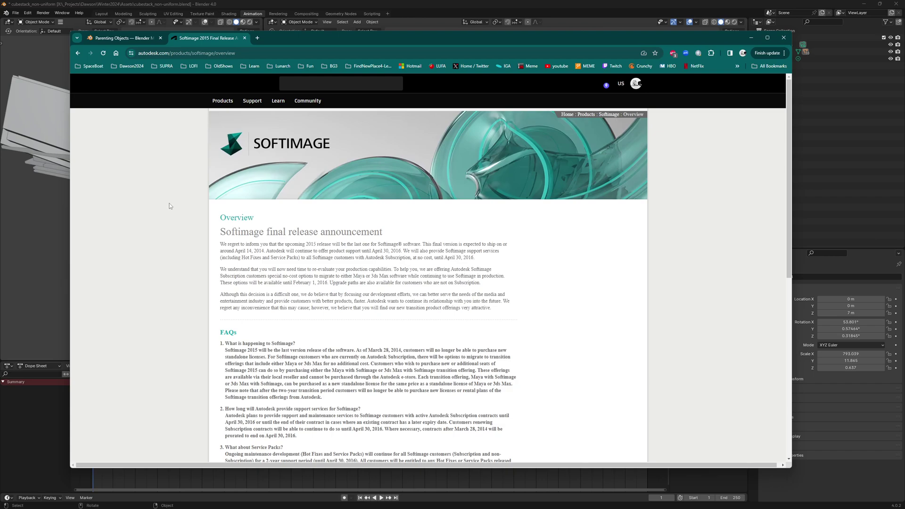
pyautogui.scroll(-2, 175, 205)
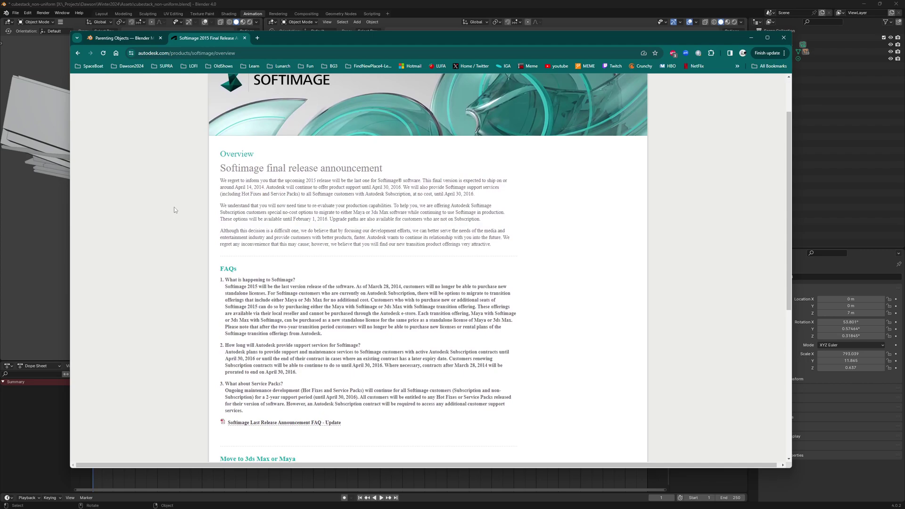
pyautogui.scroll(-3, 177, 210)
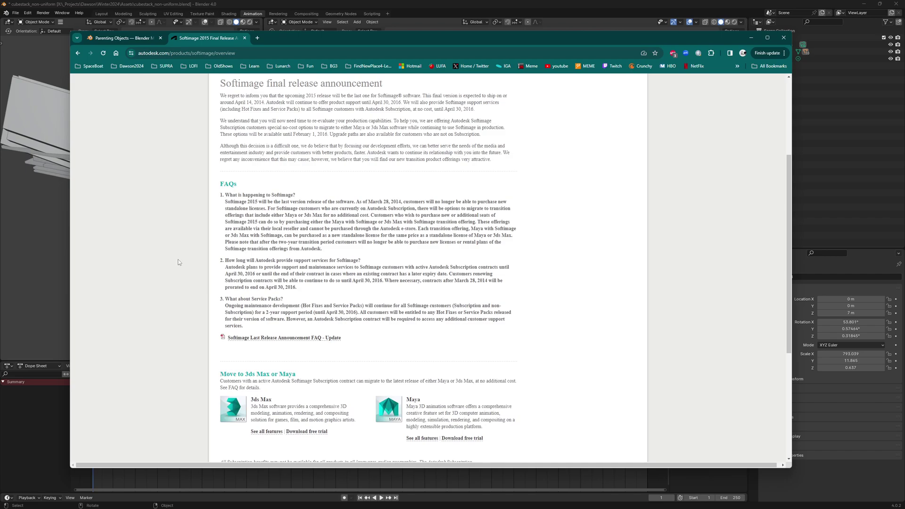
pyautogui.middleClick(186, 331)
pyautogui.moveTo(186, 331); pyautogui.dragTo(182, 316, button='middle')
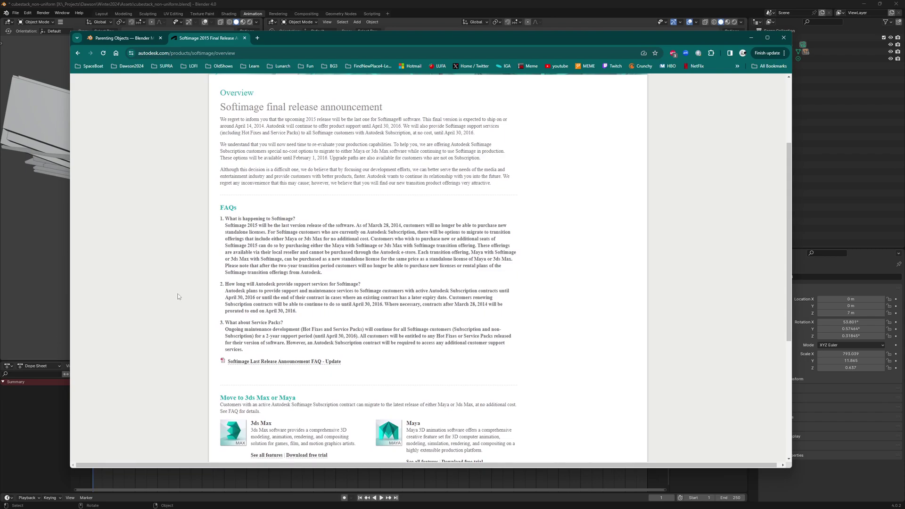
pyautogui.scroll(-3, 175, 203)
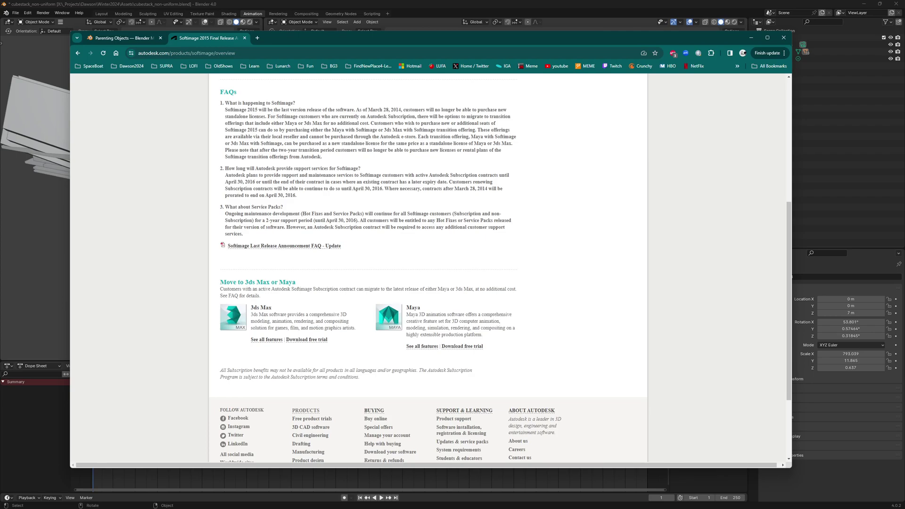
# Step: Review the Non-Uniform Scale limitation in Blender's Parenting Objects manual, highlighting the shear effect sentence, return to the page start and minimize the browser
pyautogui.click(124, 38)
pyautogui.scroll(-1, 389, 336)
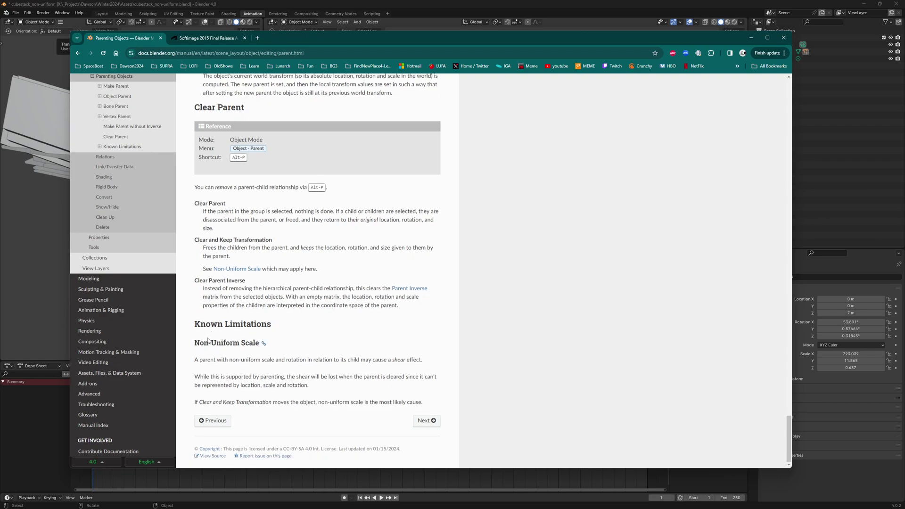
pyautogui.moveTo(195, 359); pyautogui.dragTo(428, 363)
pyautogui.click(573, 321)
pyautogui.scroll(20, 573, 320)
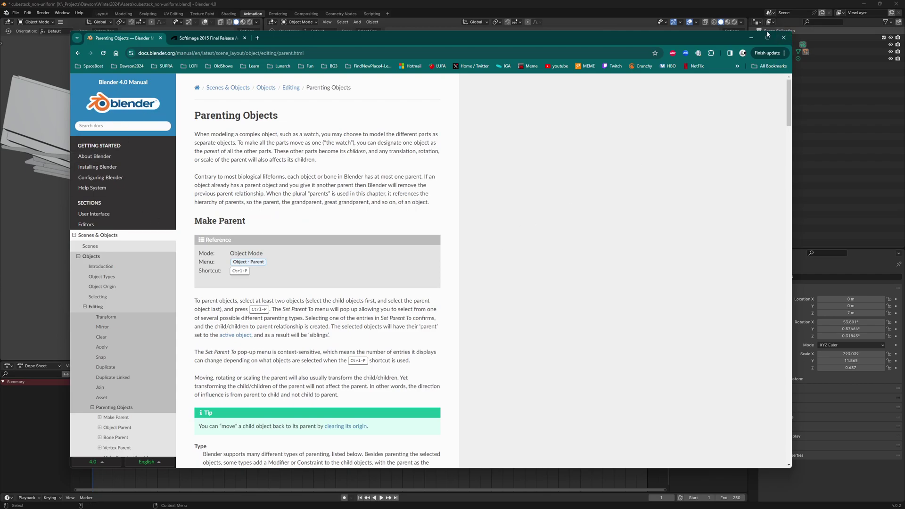
pyautogui.click(752, 37)
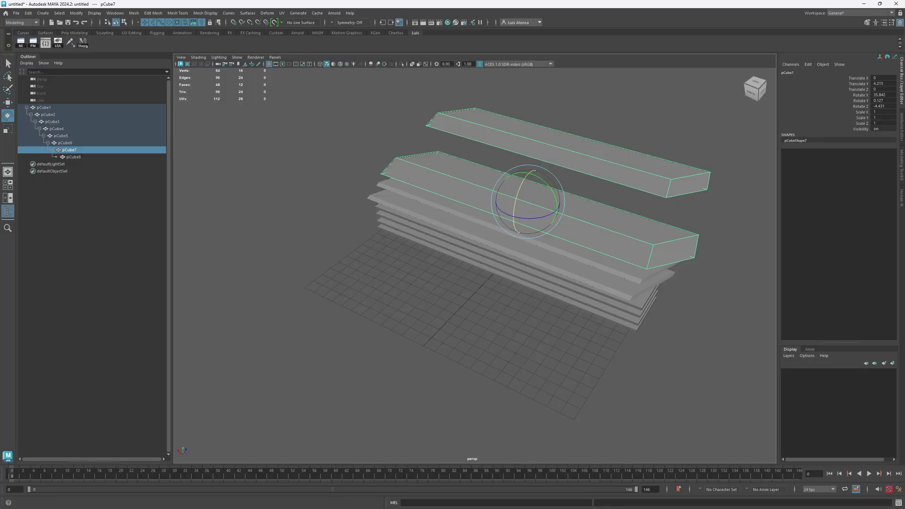
# Step: Back in Maya, examine the rotated pCube7 and its child pCube8 from another angle
pyautogui.keyDown('alt'); pyautogui.moveTo(438, 292); pyautogui.dragTo(380, 286); pyautogui.keyUp('alt')
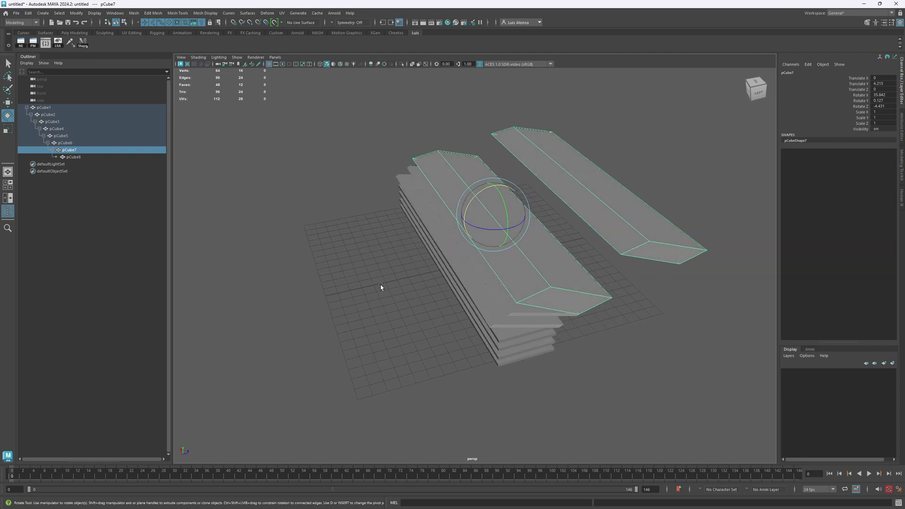